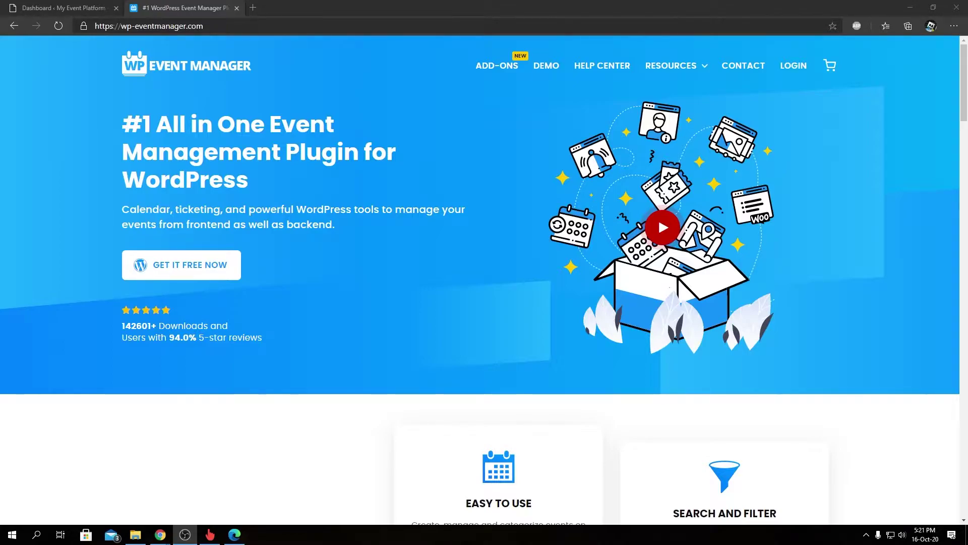
Go to page 2 of the ADD-ONS catalogue and scroll down to the Google Recaptcha card
left_click(511, 74)
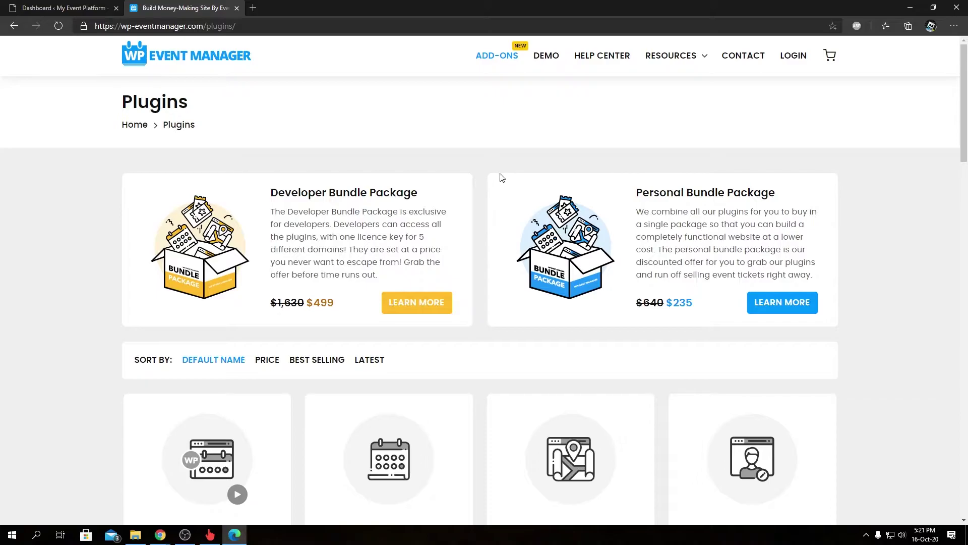
scroll(500, 181, "down", 10)
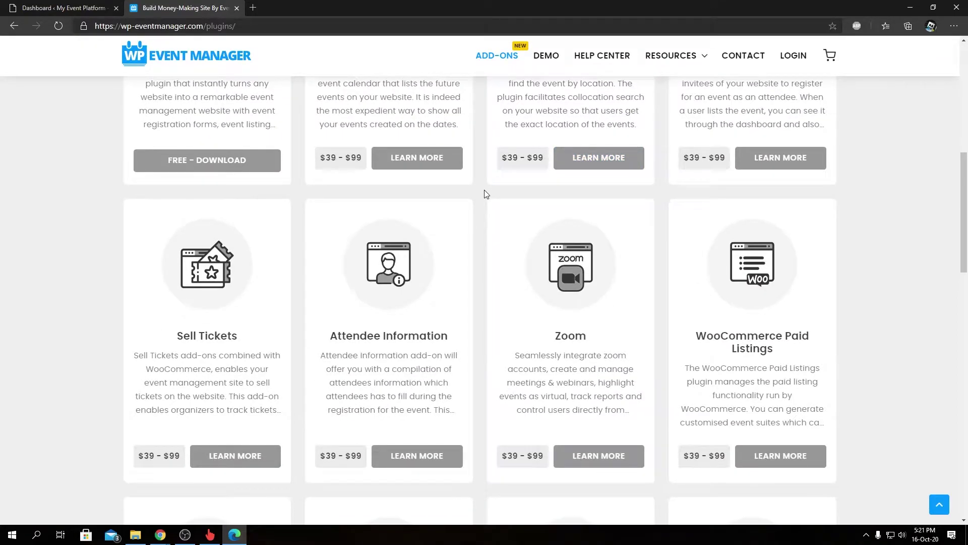
scroll(484, 194, "down", 6)
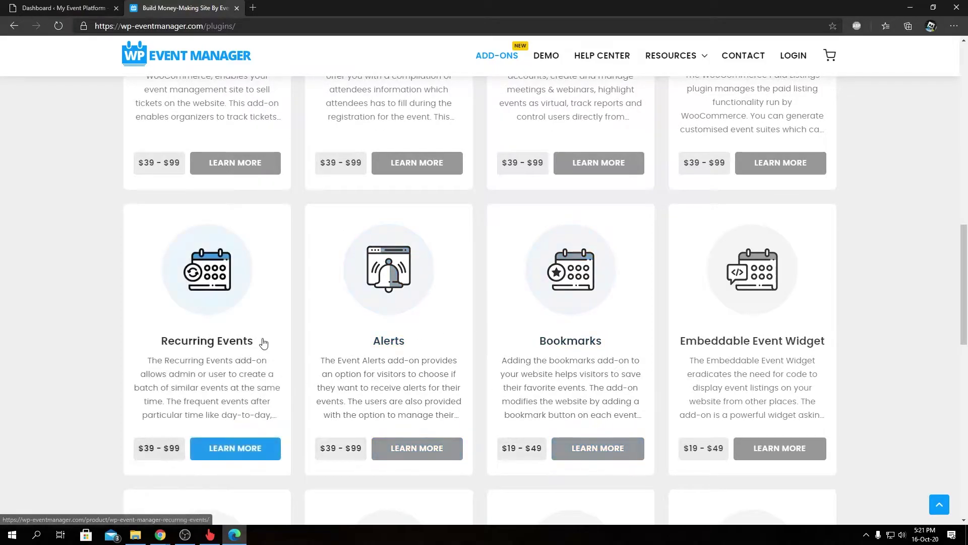
scroll(417, 382, "down", 9)
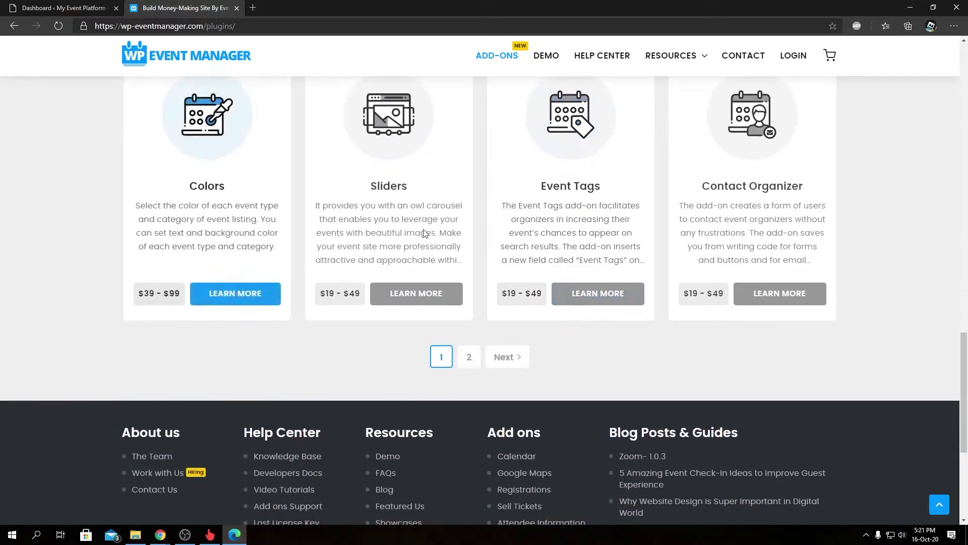
left_click(470, 361)
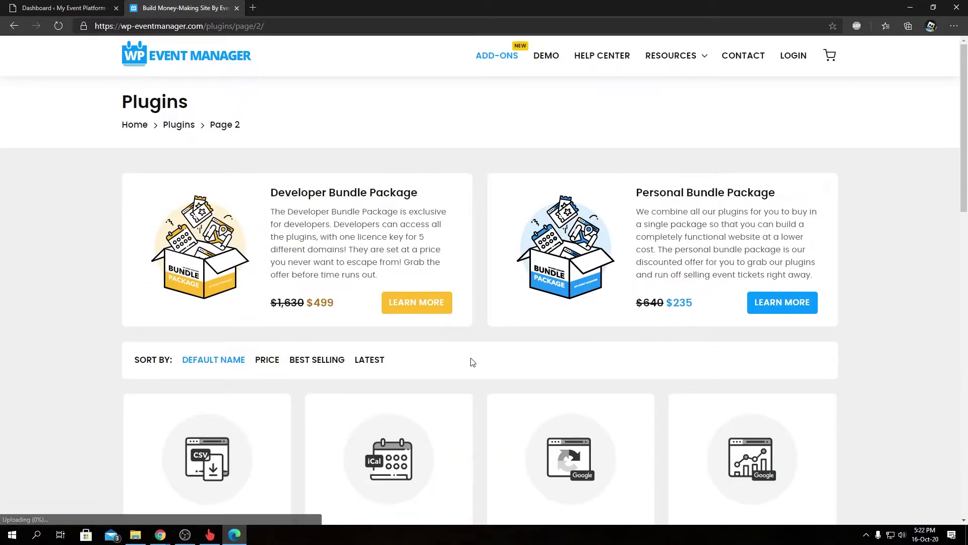
scroll(472, 362, "down", 3)
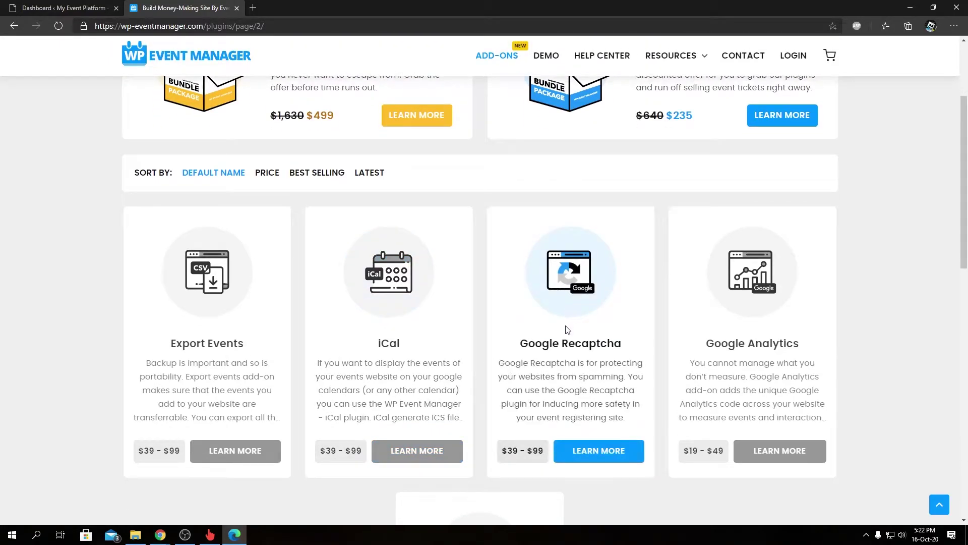
Open the Google Recaptcha product page and scroll through its pricing and feature descriptions
left_click(592, 452)
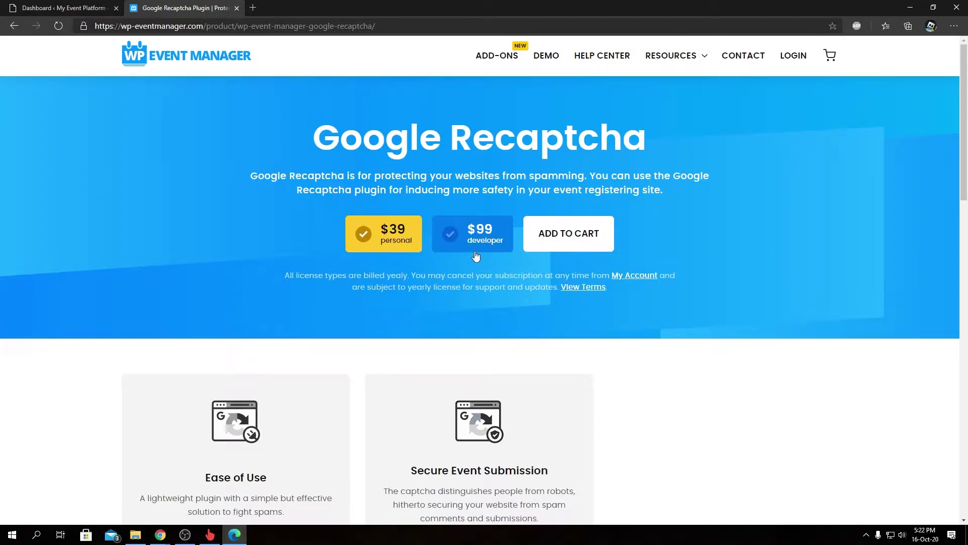
scroll(476, 256, "down", 3)
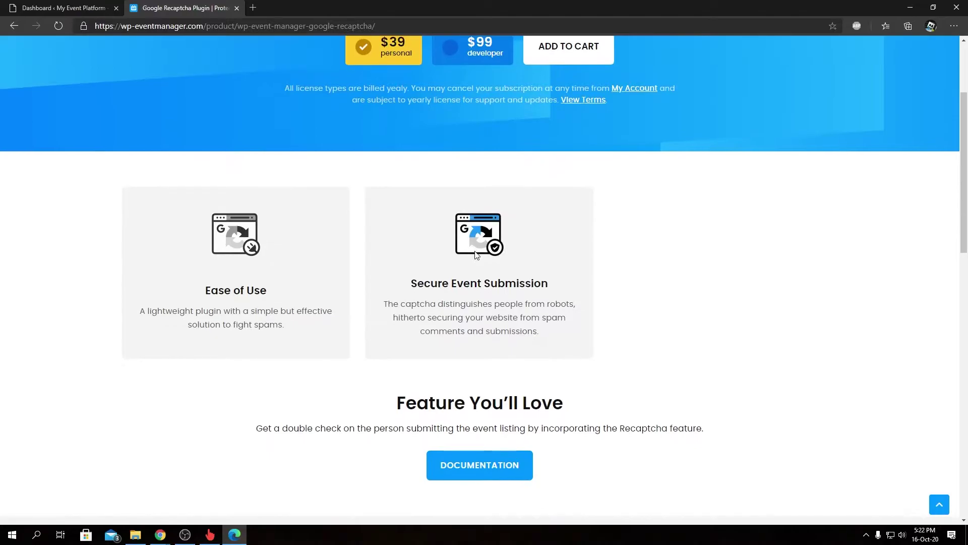
scroll(476, 255, "down", 6)
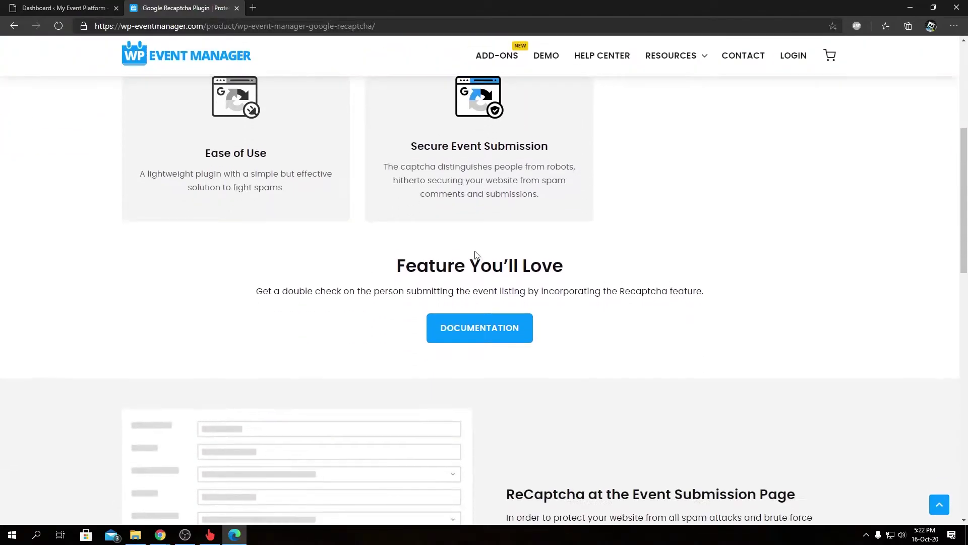
scroll(499, 228, "up", 6)
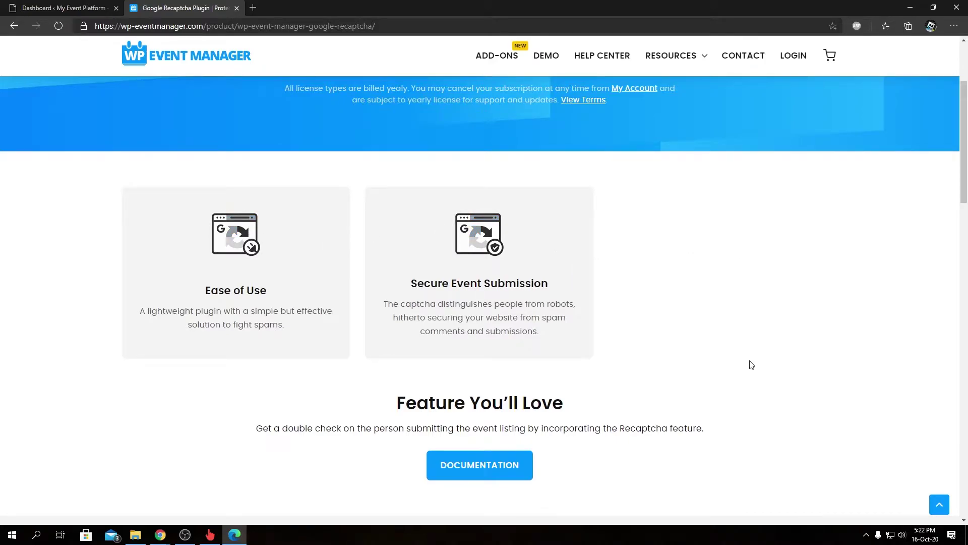
scroll(748, 363, "down", 6)
scroll(755, 358, "up", 1)
scroll(756, 353, "up", 8)
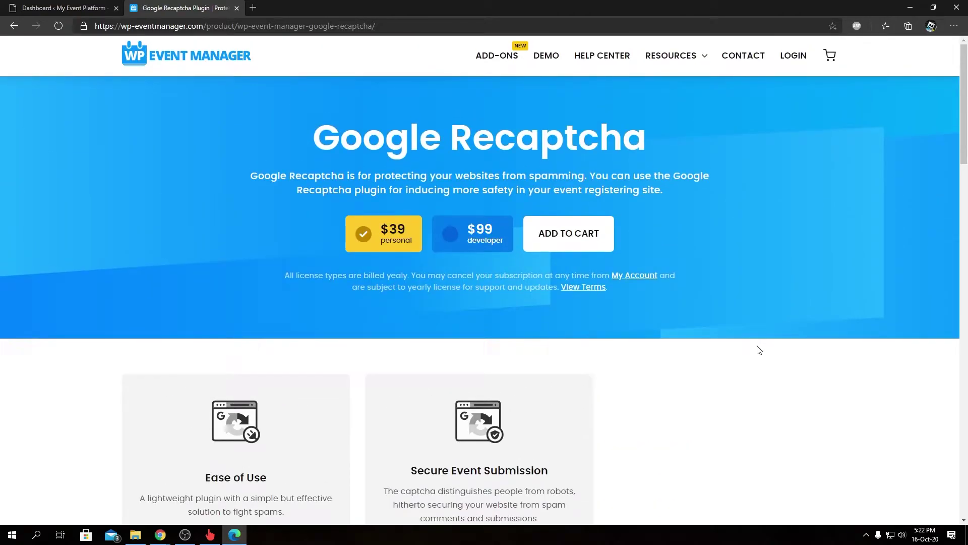
scroll(758, 348, "down", 4)
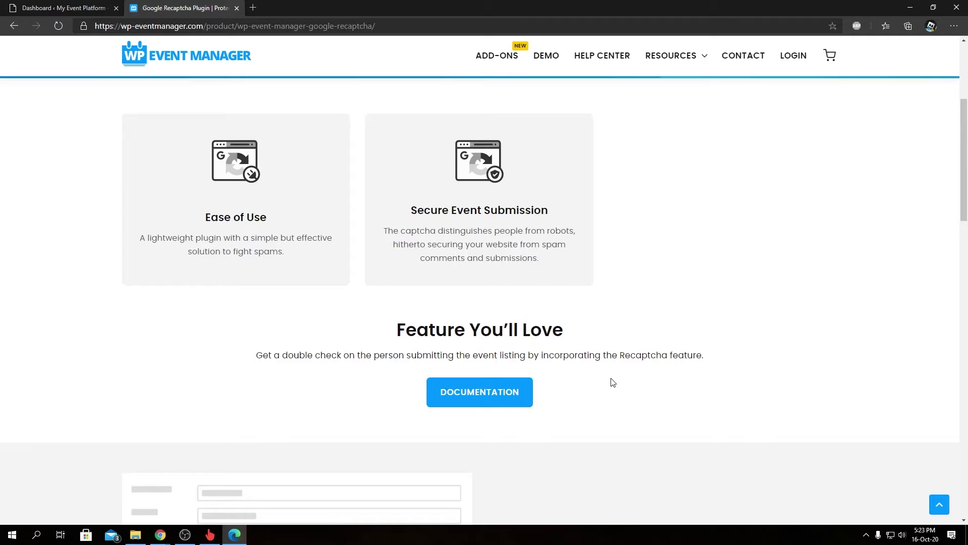
Read down to the Add Recaptcha Keys at Admin Panel section, then return to the WordPress Dashboard tab
scroll(608, 273, "down", 5)
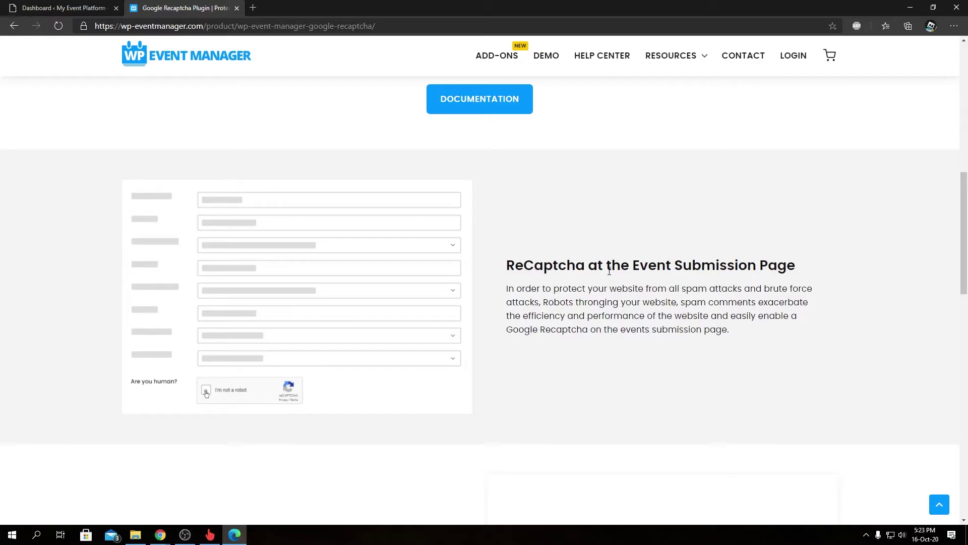
scroll(609, 270, "down", 5)
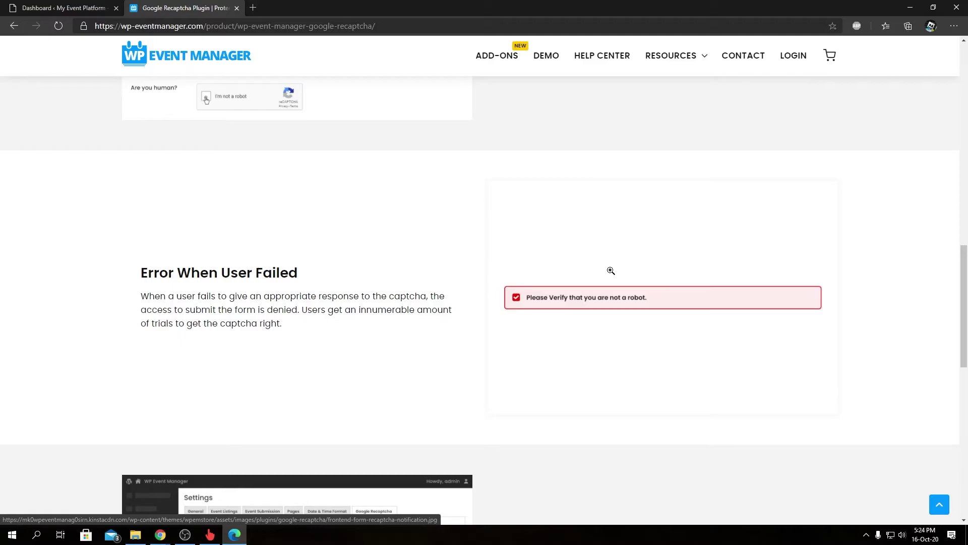
scroll(610, 271, "down", 6)
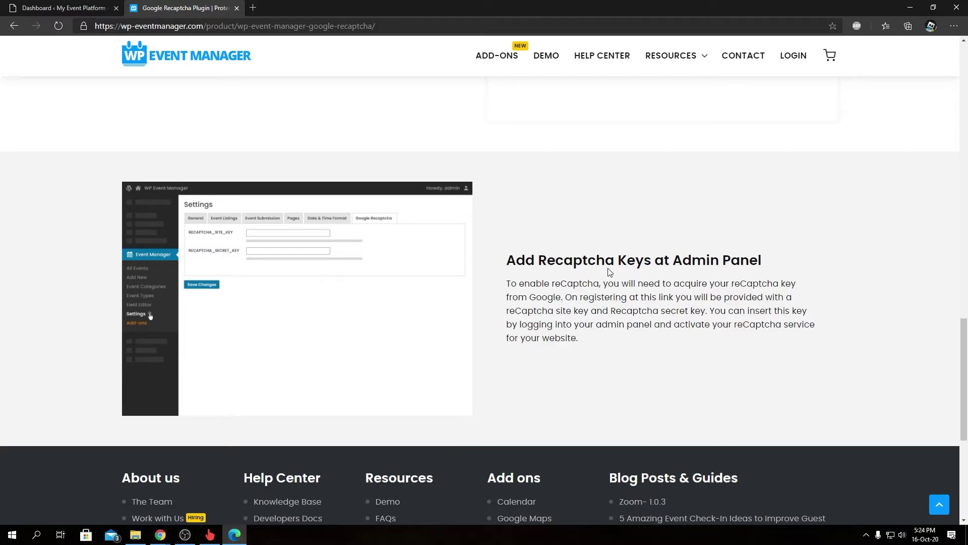
left_click(78, 6)
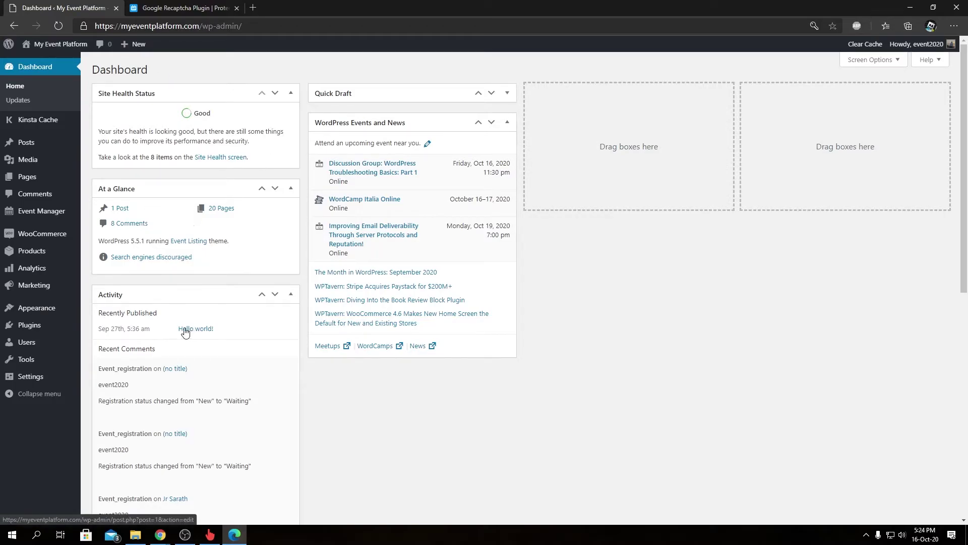
Upload wp-event-manager-google-recaptcha-1_1_2.zip from Downloads through Plugins > Add New and install it
mouse_move(75, 333)
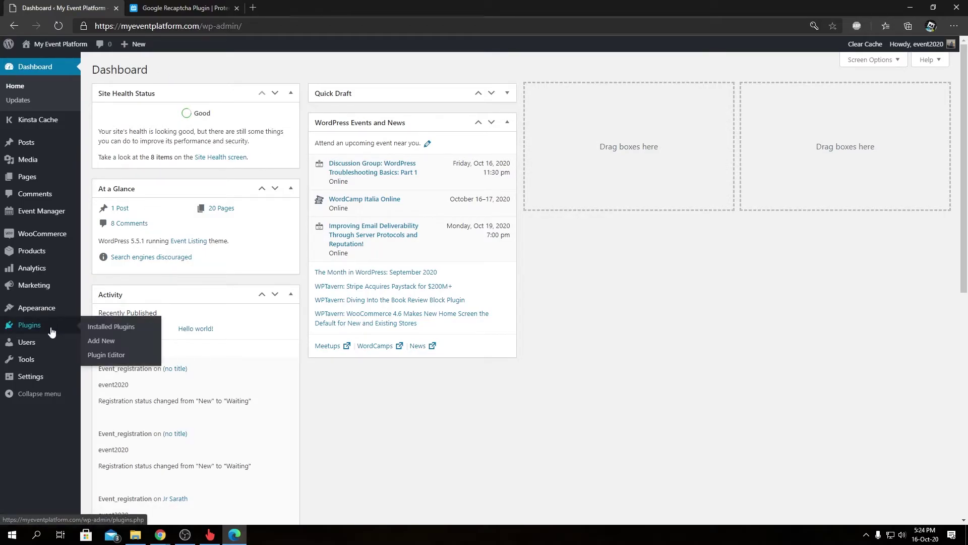
left_click(117, 348)
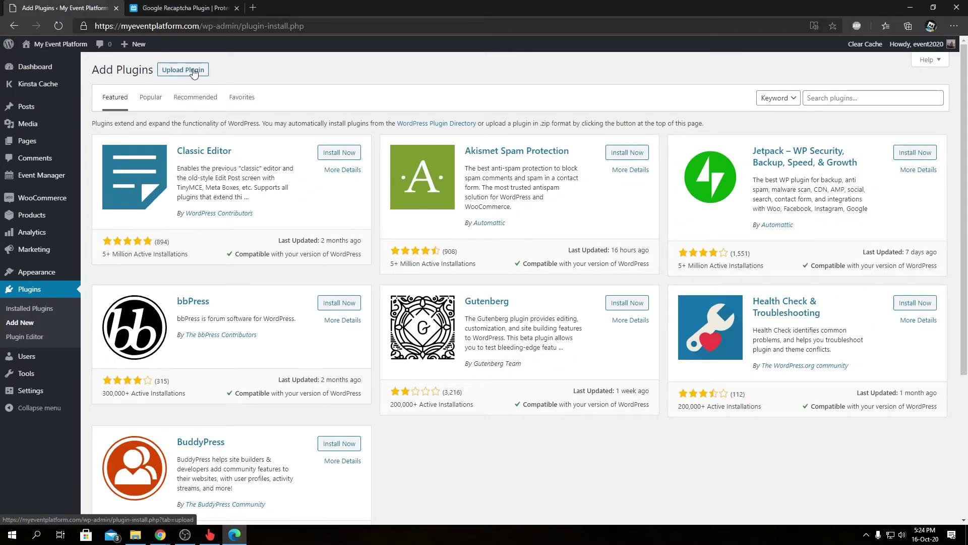
left_click(194, 72)
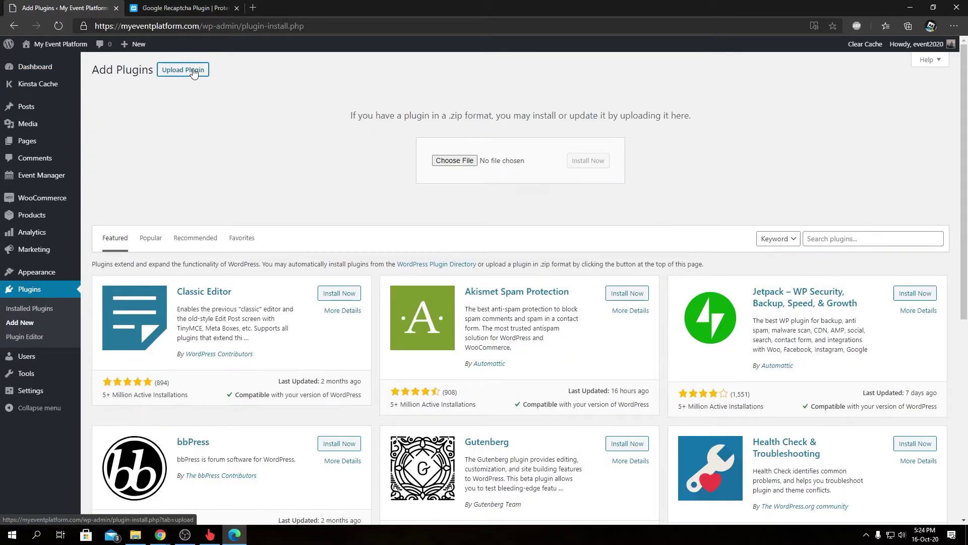
left_click(447, 161)
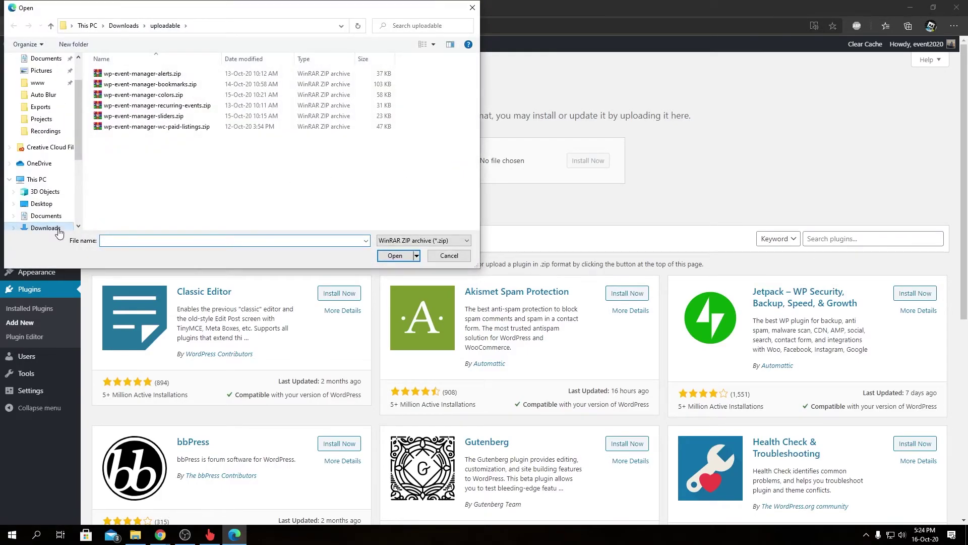
left_click(58, 228)
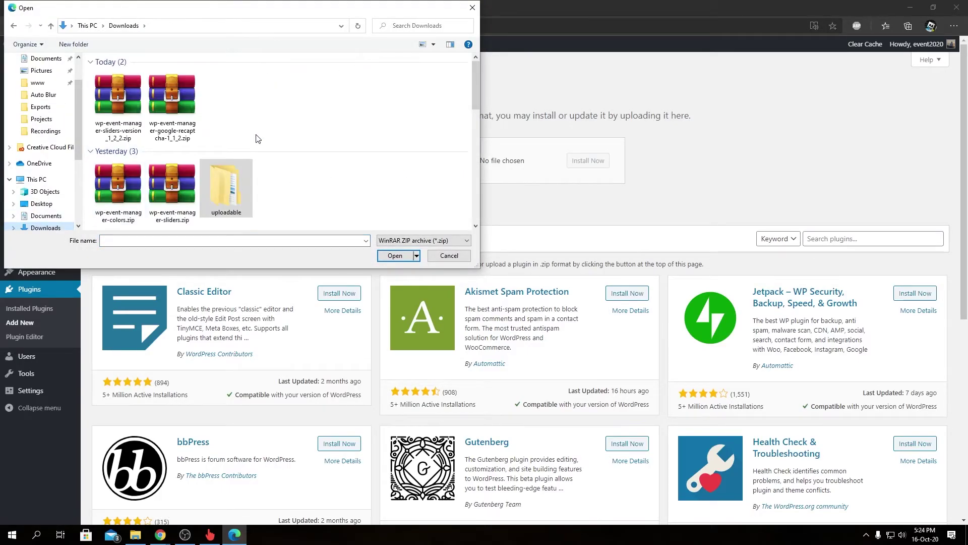
left_click(172, 96)
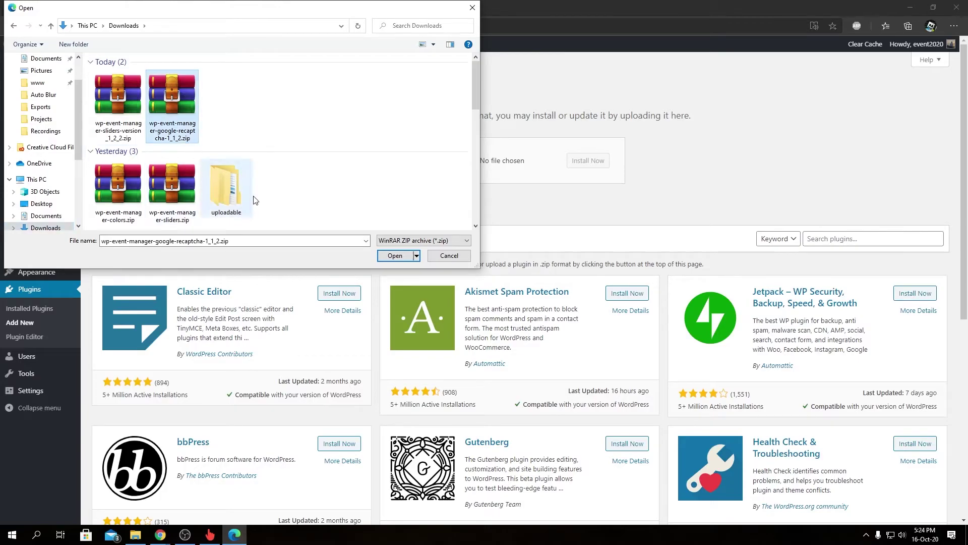
left_click(395, 256)
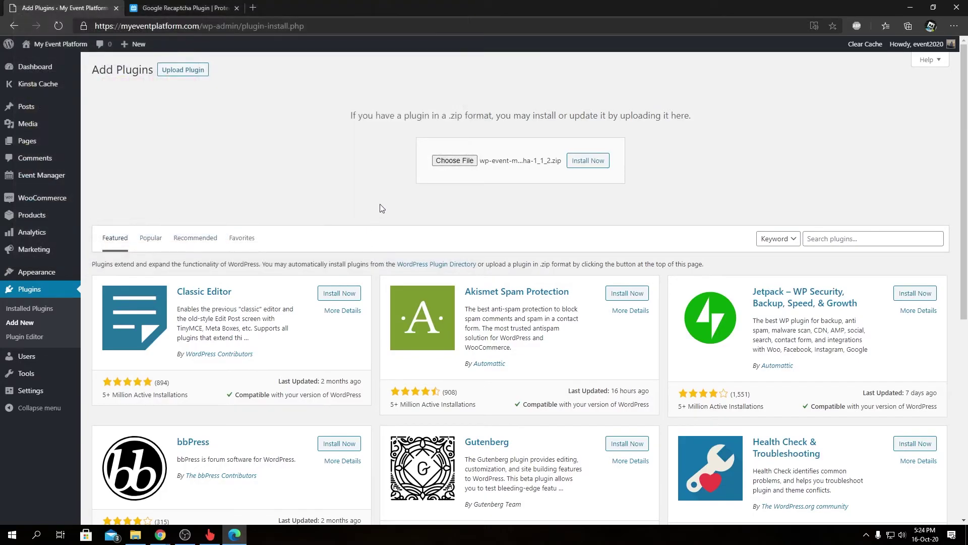
left_click(581, 166)
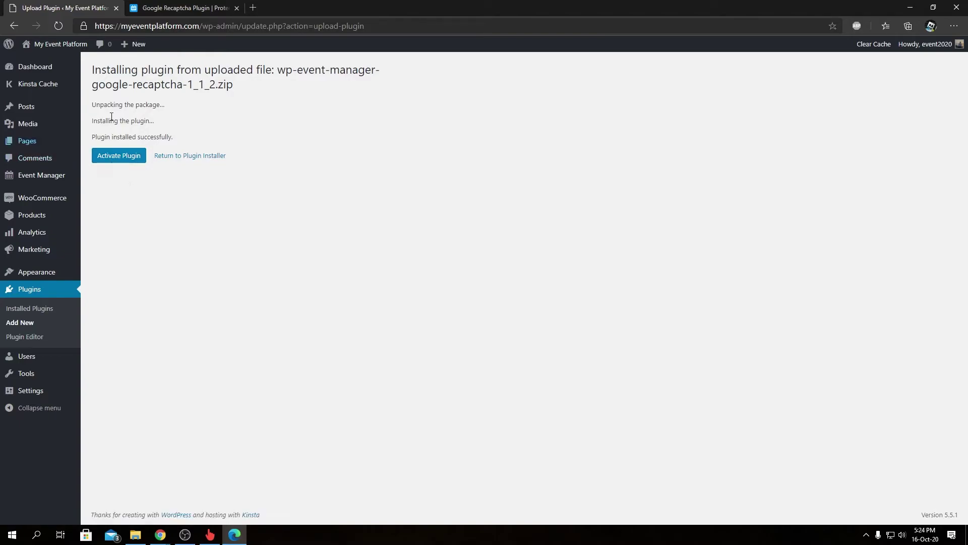
Activate the Google Recaptcha plugin and open its Activate licence page from the plugin list
left_click(132, 166)
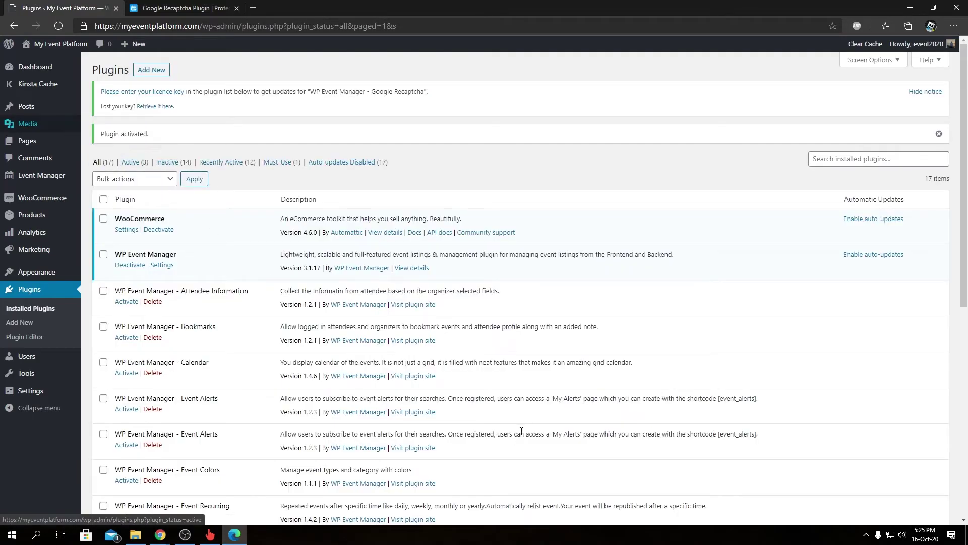
scroll(521, 431, "down", 4)
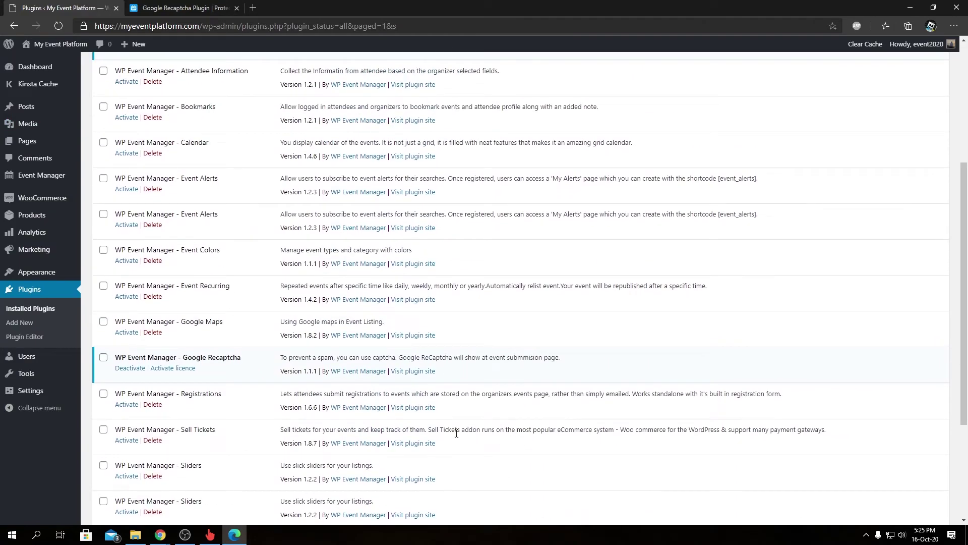
left_click(166, 372)
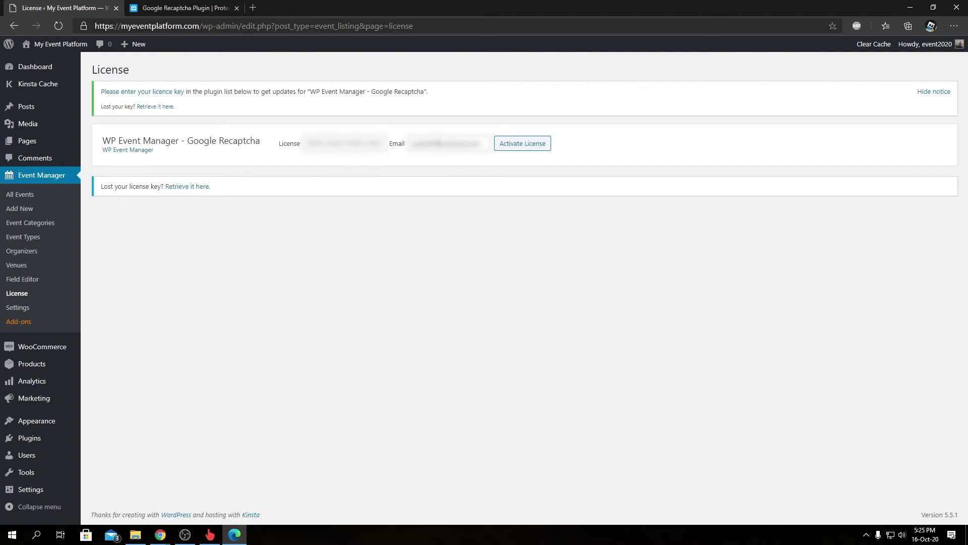
Paste the licence key, replace the Email field with the account email, and submit Activate License
key("alt+Tab")
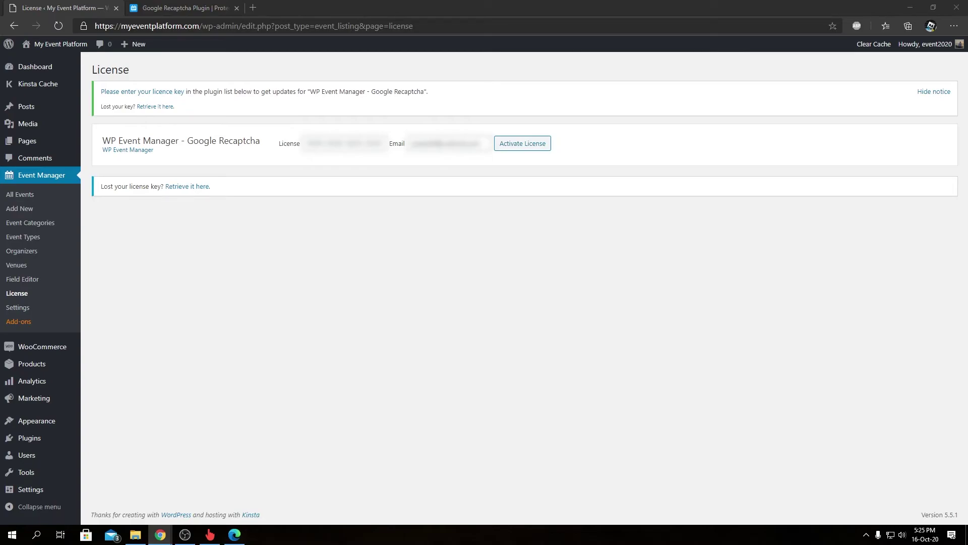
left_click(335, 143)
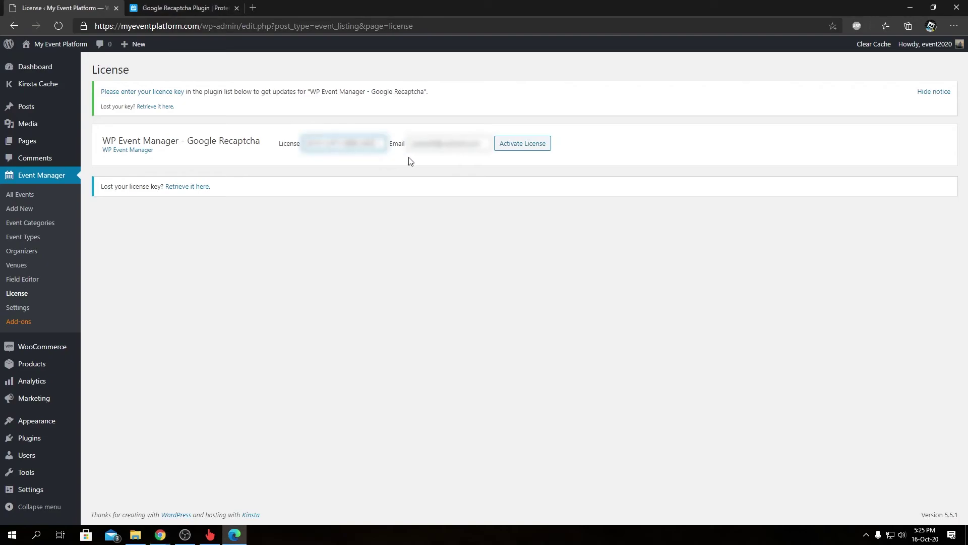
left_click(433, 147)
key("ctrl+a")
key("BackSpace")
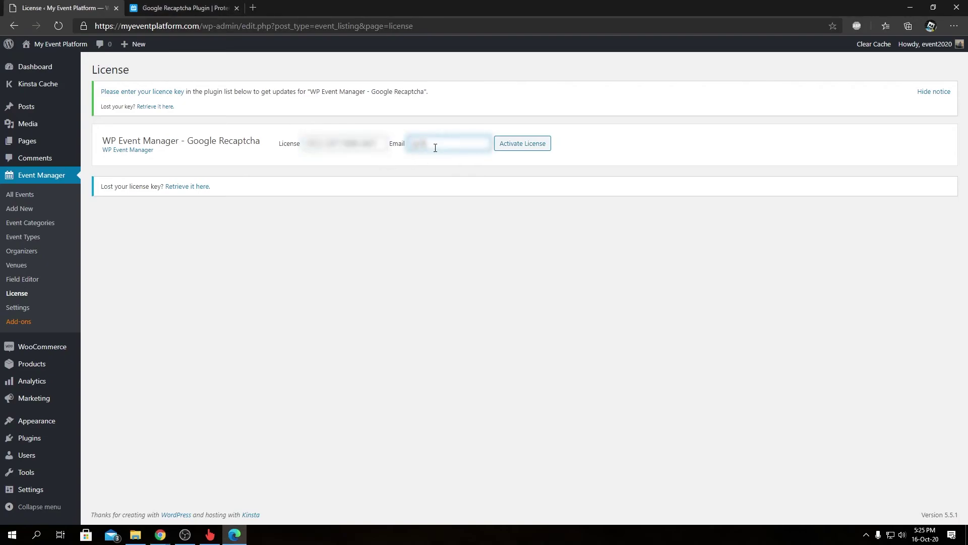
left_click(525, 146)
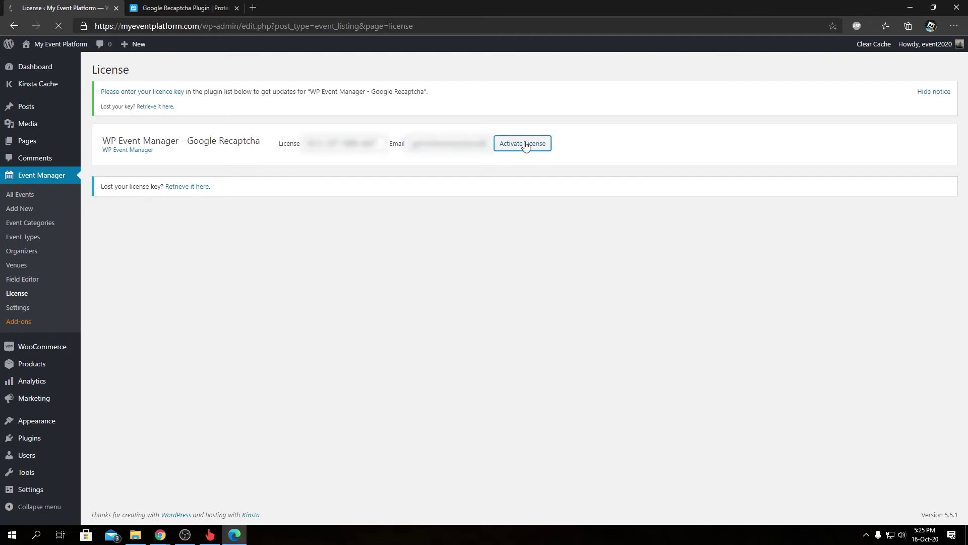